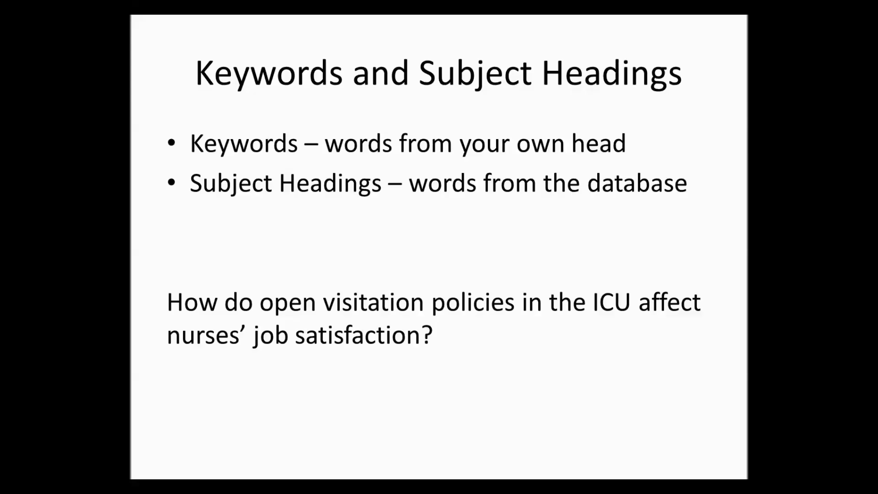
- Advance the slideshow past the Keywords and Subject Headings slide to the failed example search
key("Right")
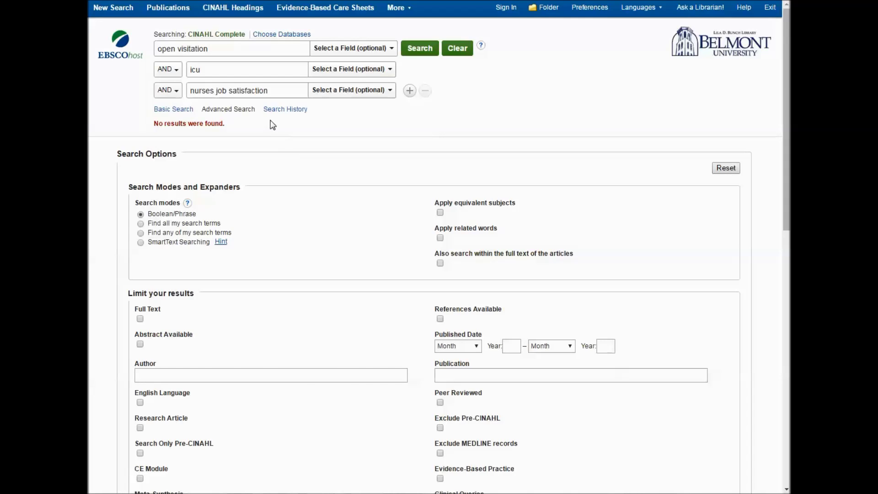
- Remove 'nurses job satisfaction' from the third row and rerun the two-concept search
left_click_drag(272, 91, 189, 92)
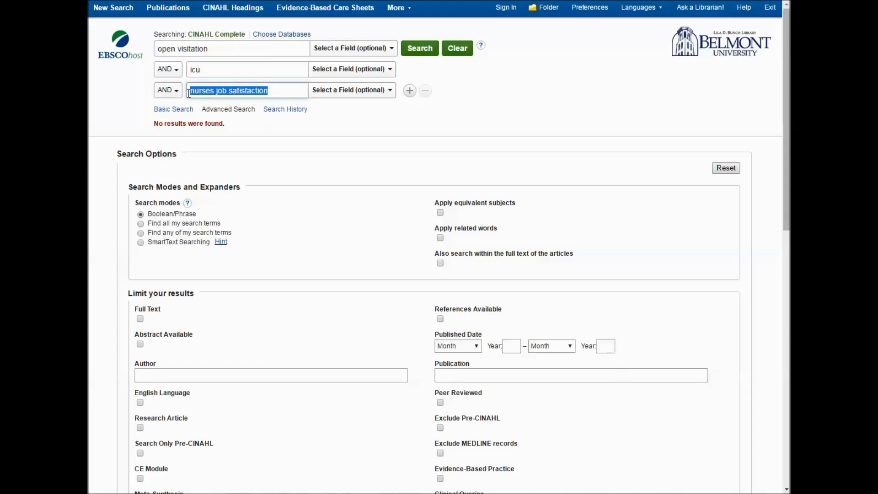
key("BackSpace")
left_click(425, 49)
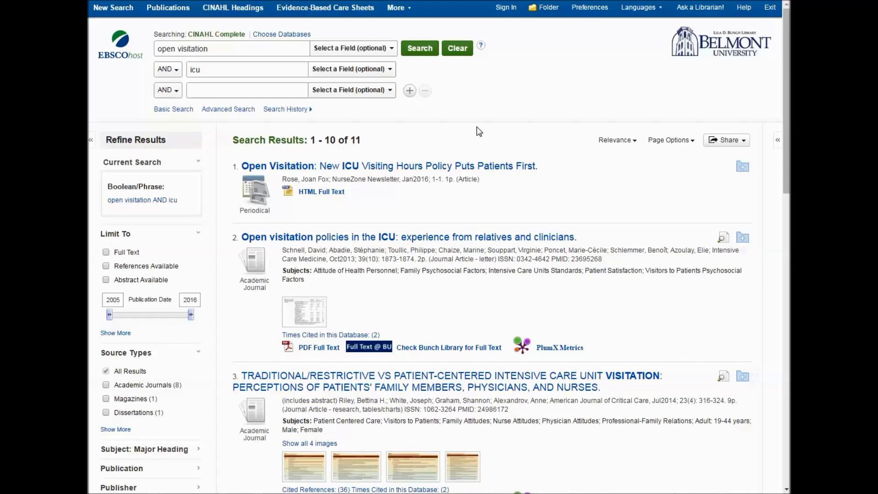
- Replace 'icu' with the 'intensive care unit or icu or critical care' suggestion and search, giving 33 results
left_click(212, 68)
key("BackSpace")
key("BackSpace")
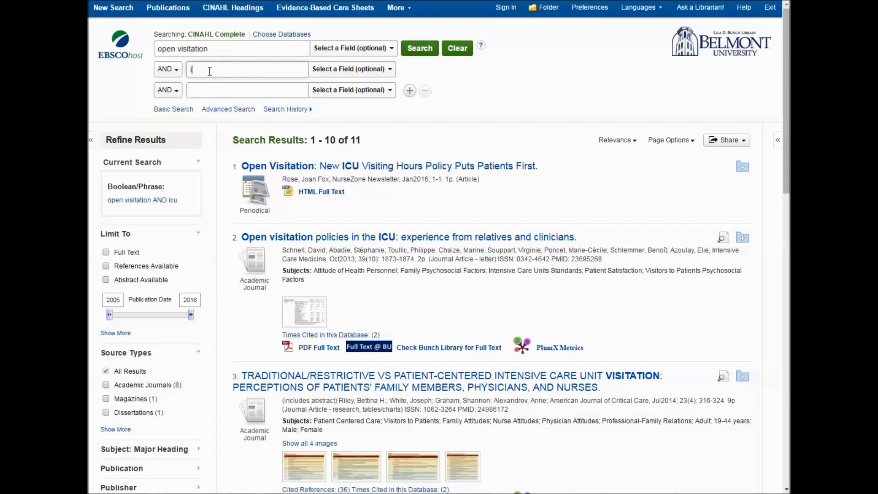
type("ntens")
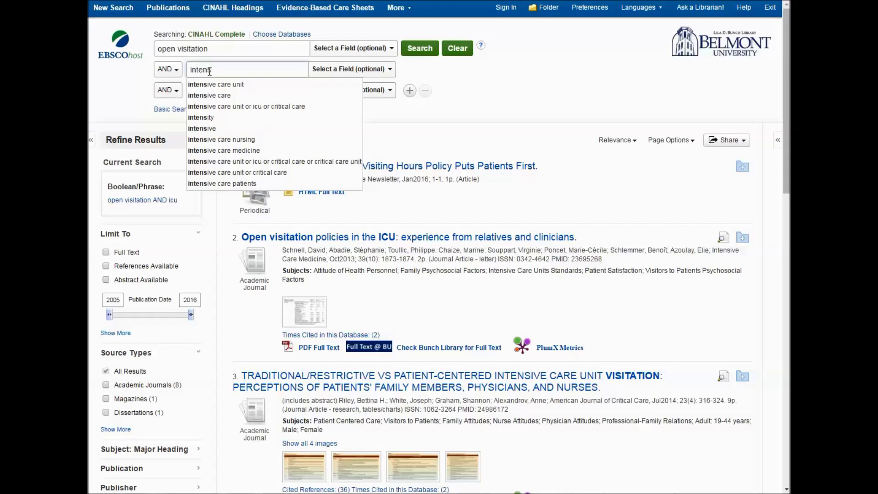
left_click(234, 112)
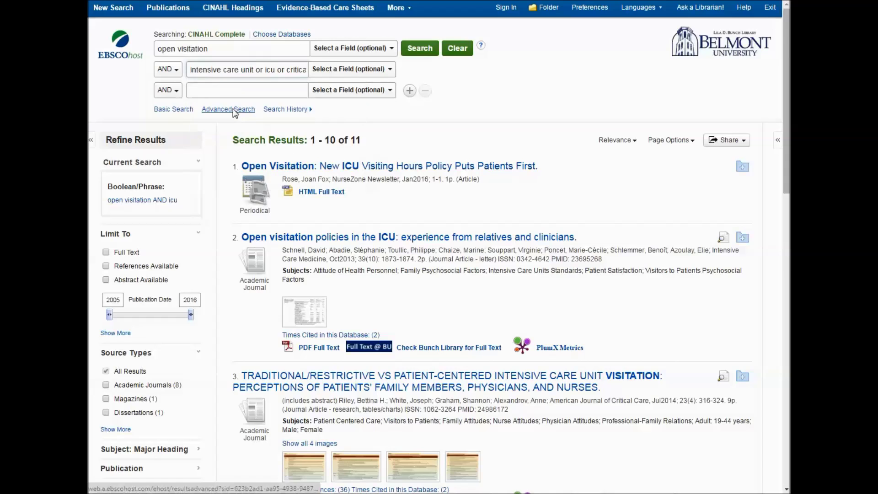
left_click(426, 48)
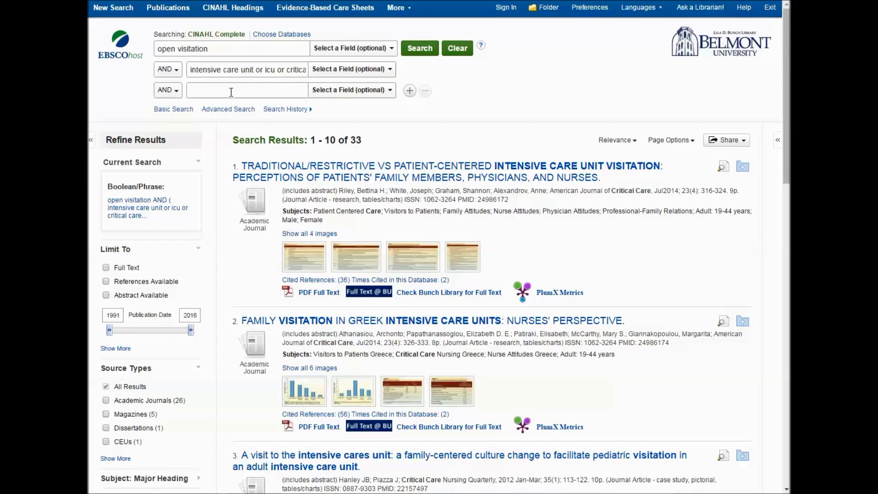
scroll(640, 210, "down", 1)
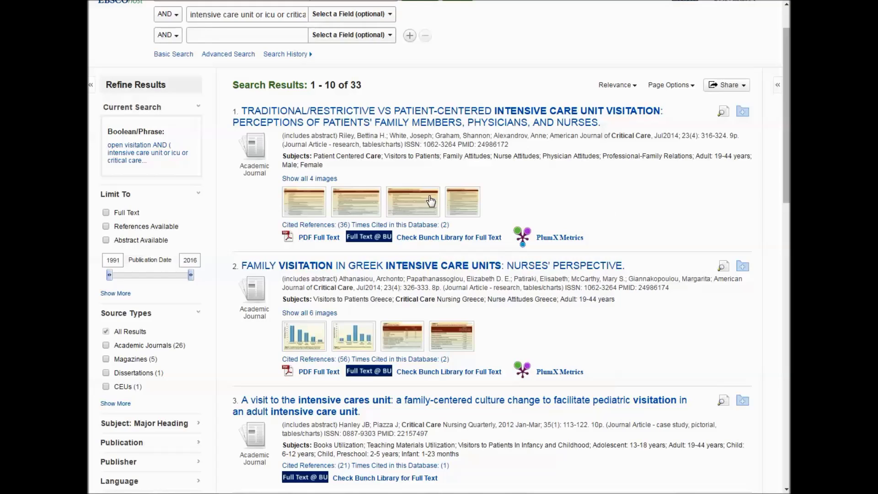
left_click_drag(283, 158, 327, 167)
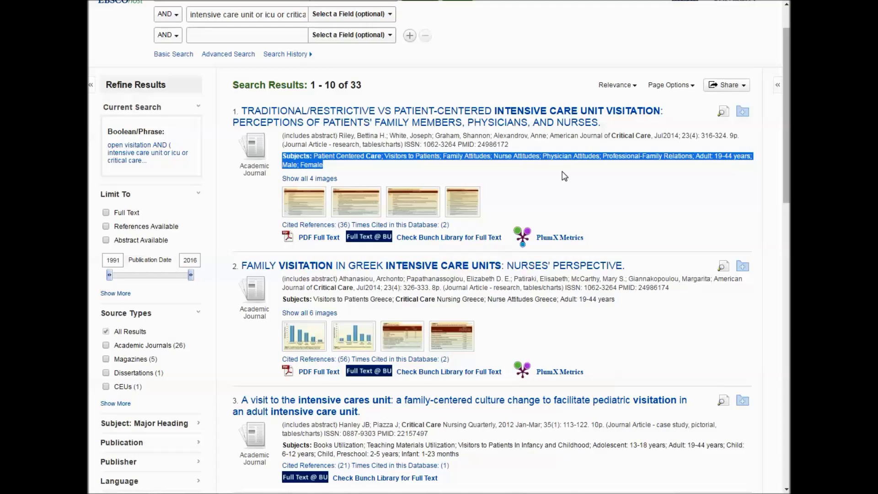
left_click(544, 172)
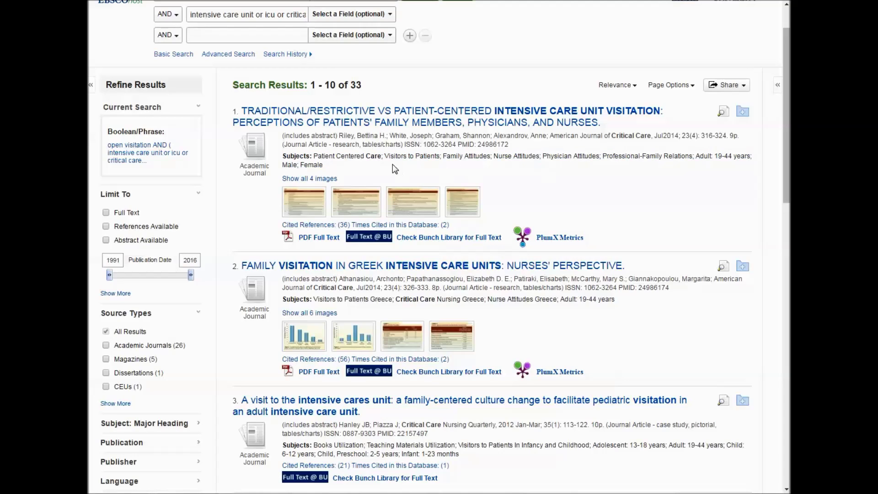
left_click_drag(387, 157, 439, 156)
left_click_drag(493, 157, 540, 157)
scroll(609, 224, "down", 3)
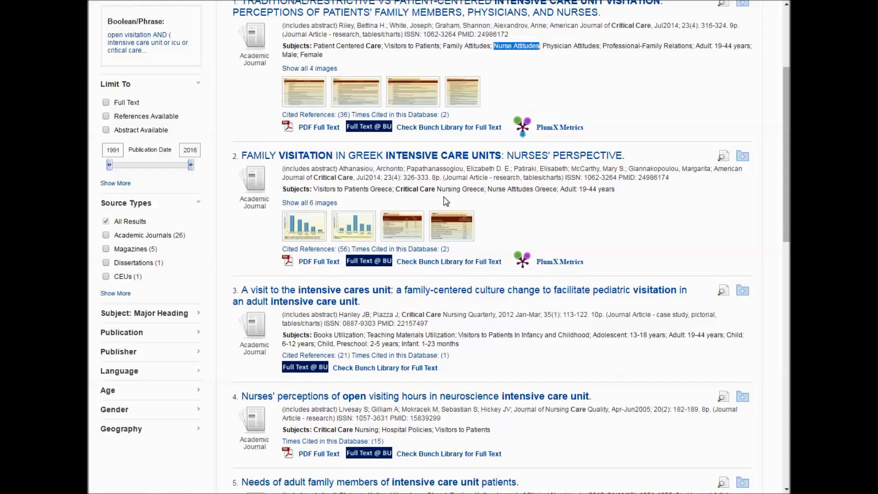
left_click_drag(314, 189, 360, 189)
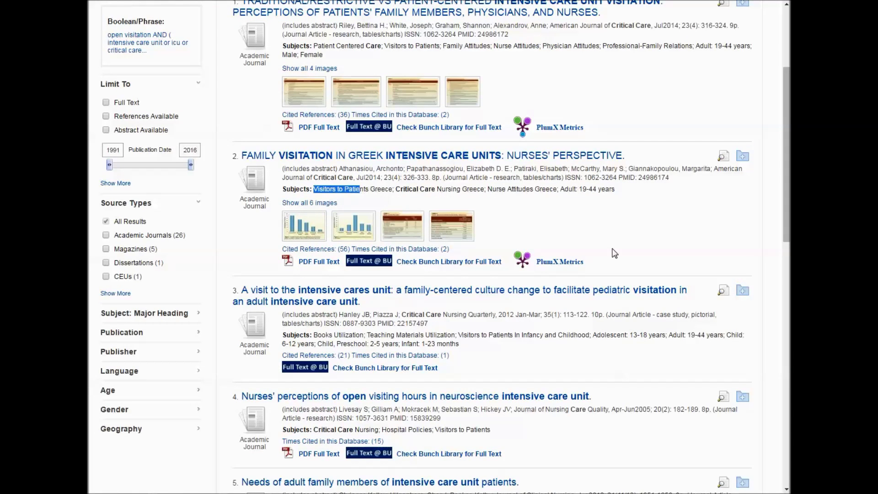
scroll(614, 253, "down", 3)
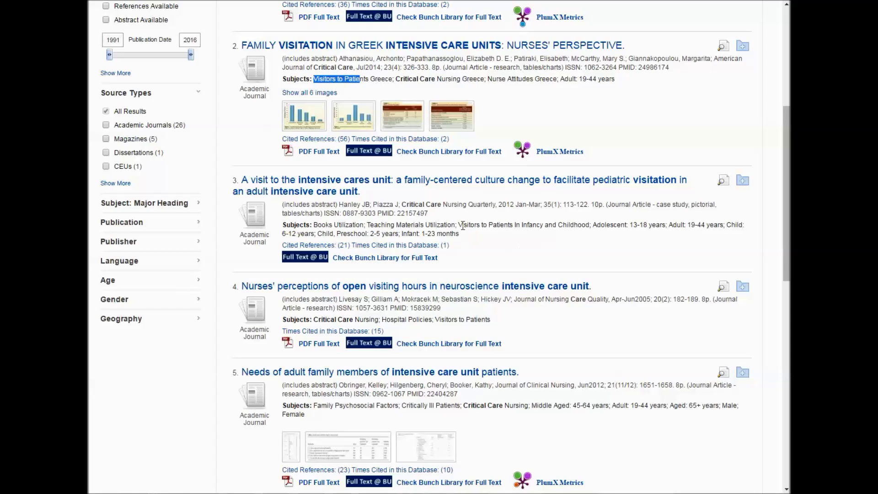
left_click_drag(458, 224, 510, 226)
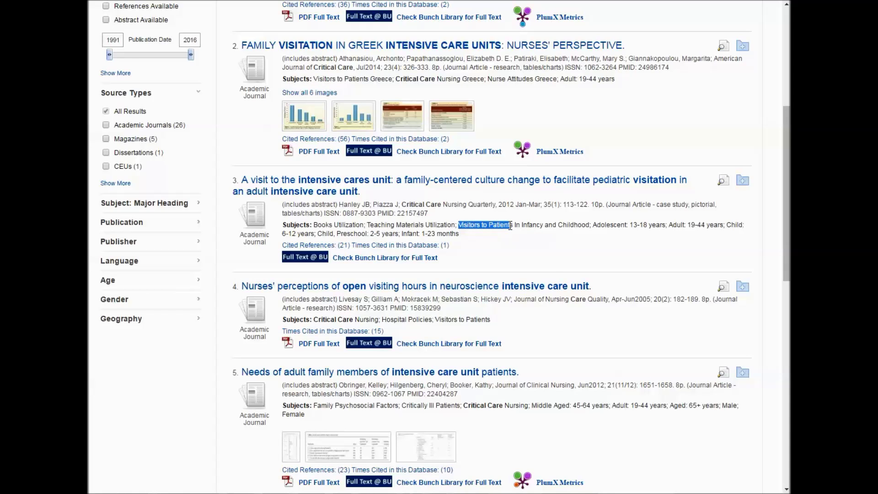
scroll(587, 337, "down", 2)
scroll(587, 336, "up", 8)
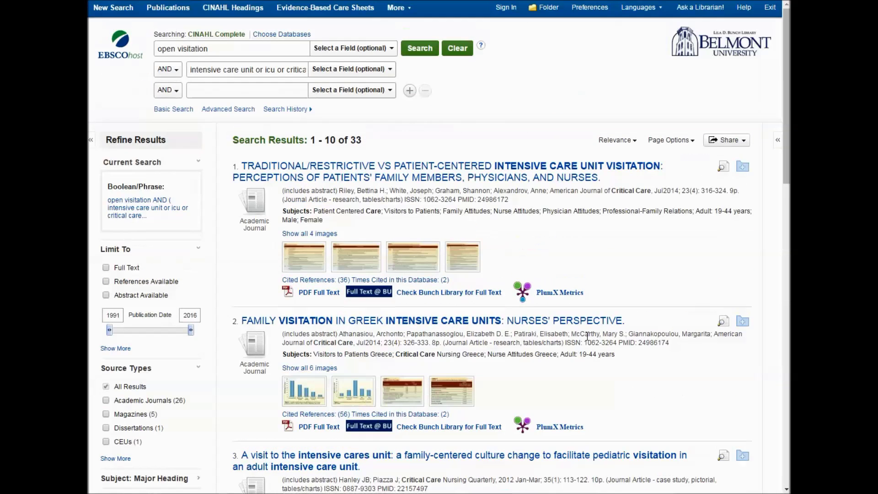
left_click(294, 48)
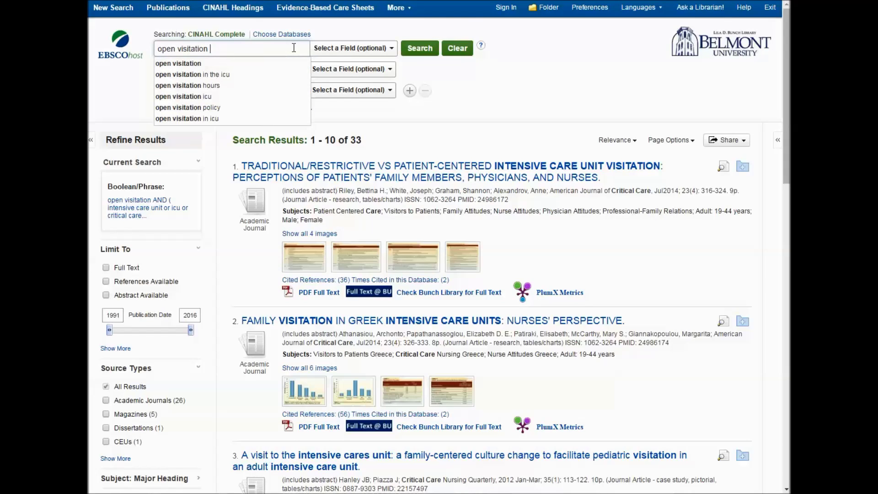
type("or visi")
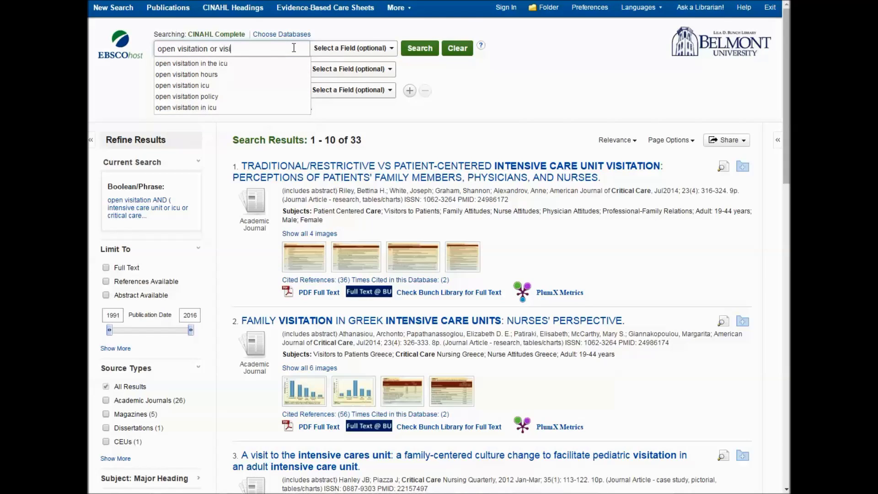
type("tors to patients")
key("Return")
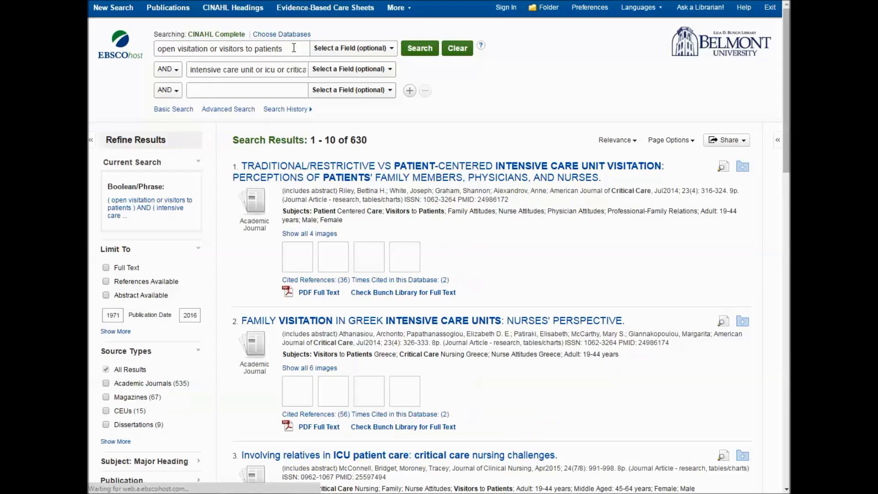
left_click_drag(351, 140, 361, 140)
left_click(375, 144)
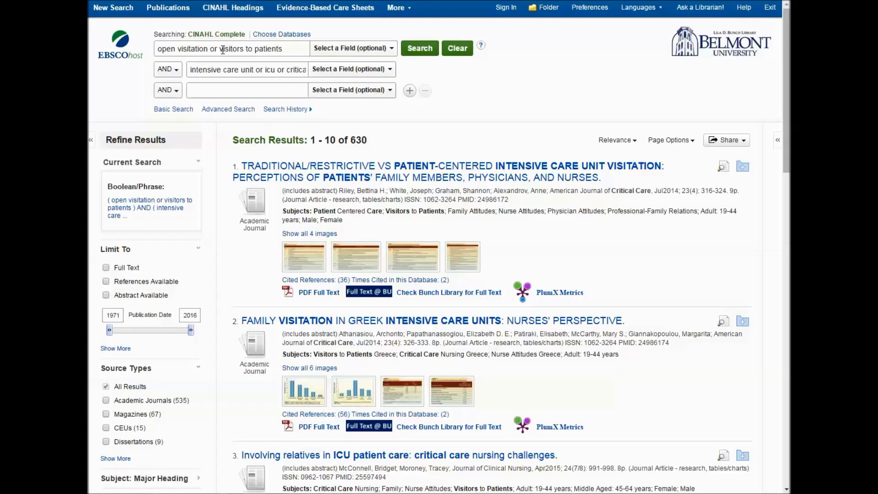
left_click_drag(220, 50, 284, 48)
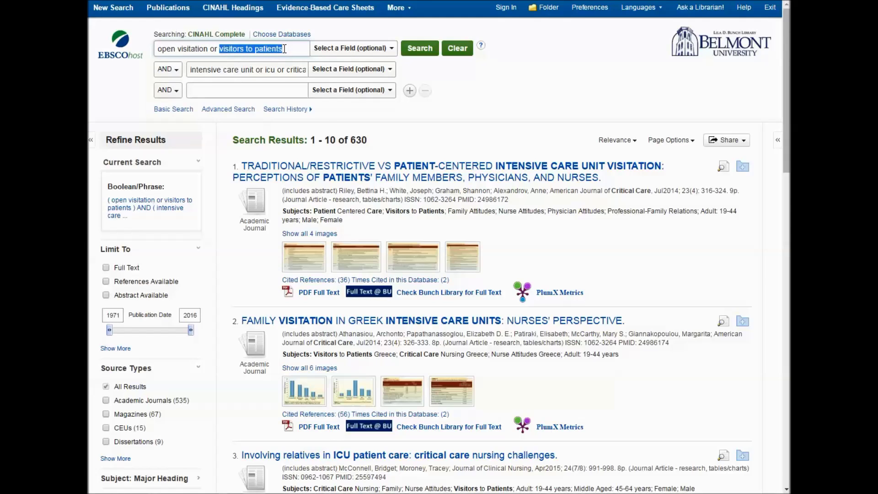
left_click_drag(285, 211, 344, 220)
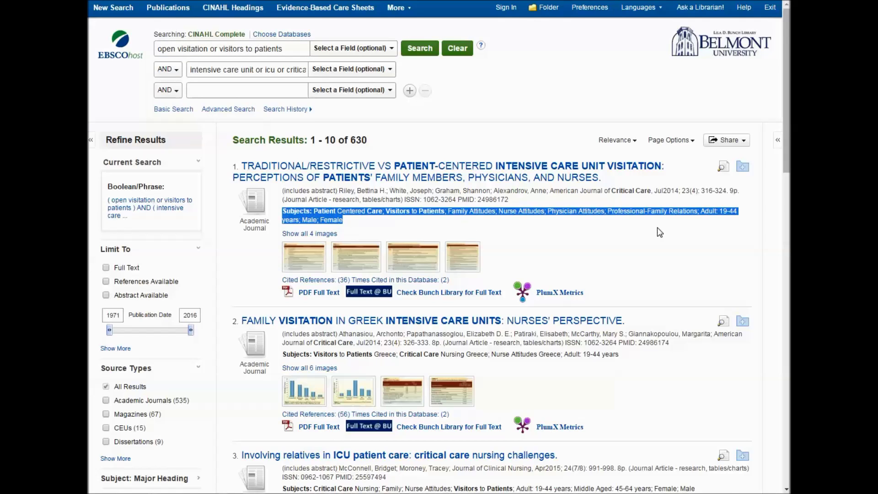
scroll(660, 232, "down", 2)
left_click_drag(282, 244, 615, 244)
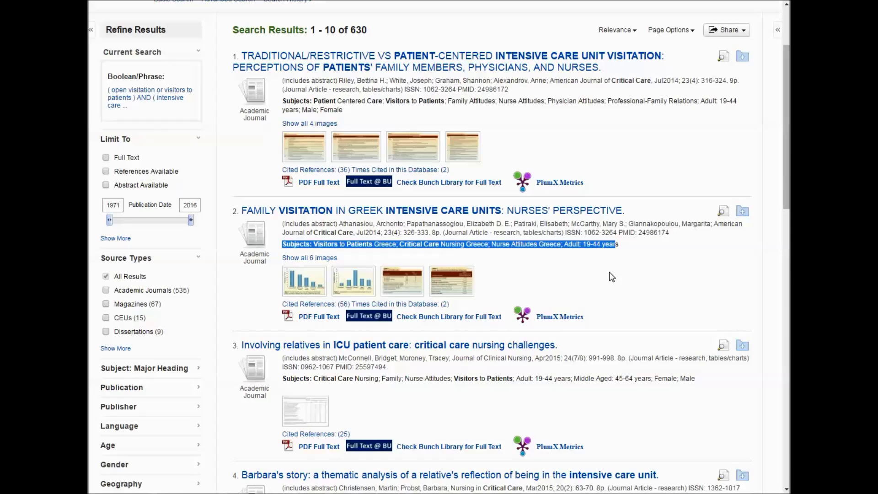
left_click_drag(315, 380, 645, 381)
left_click(640, 395)
- Add 'nurse attitudes' in the third search row and rerun, narrowing results to 81
scroll(659, 366, "up", 3)
left_click(298, 95)
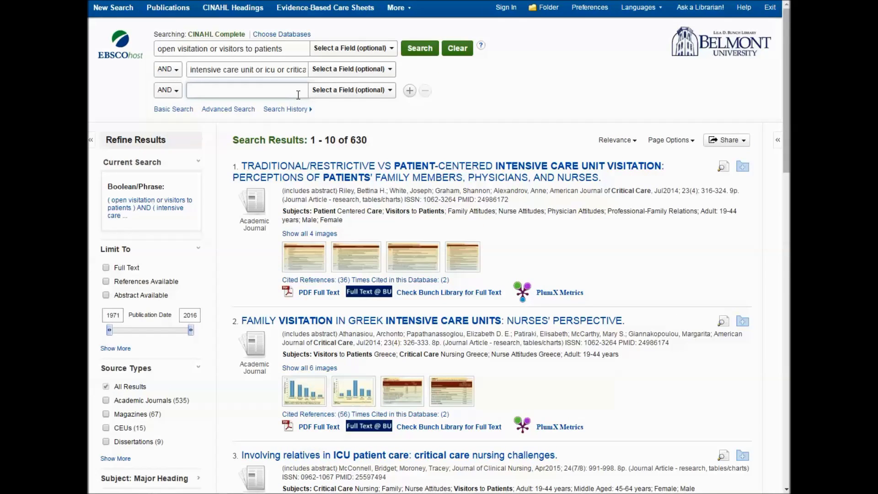
type("nurse atti")
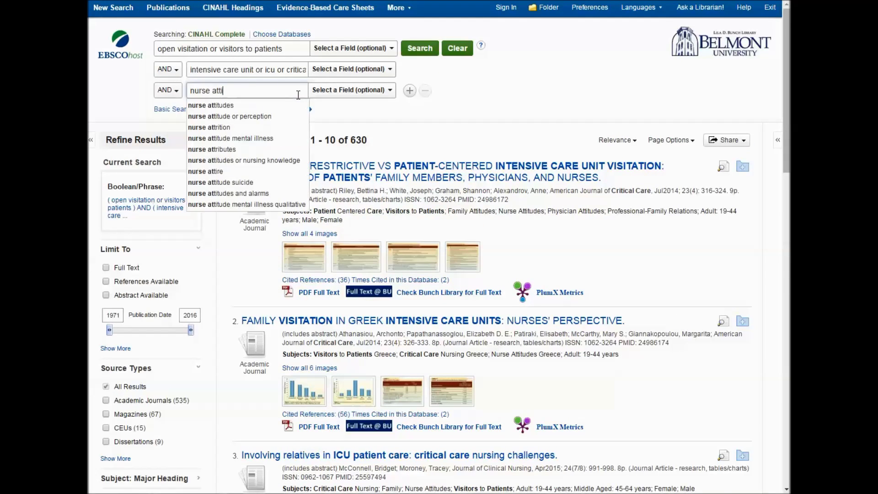
type("tudes")
key("Return")
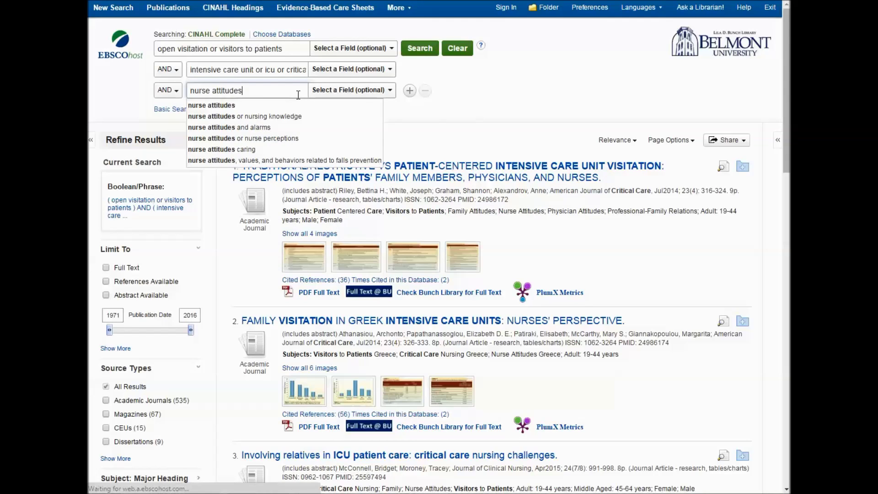
left_click_drag(351, 140, 362, 140)
left_click(419, 142)
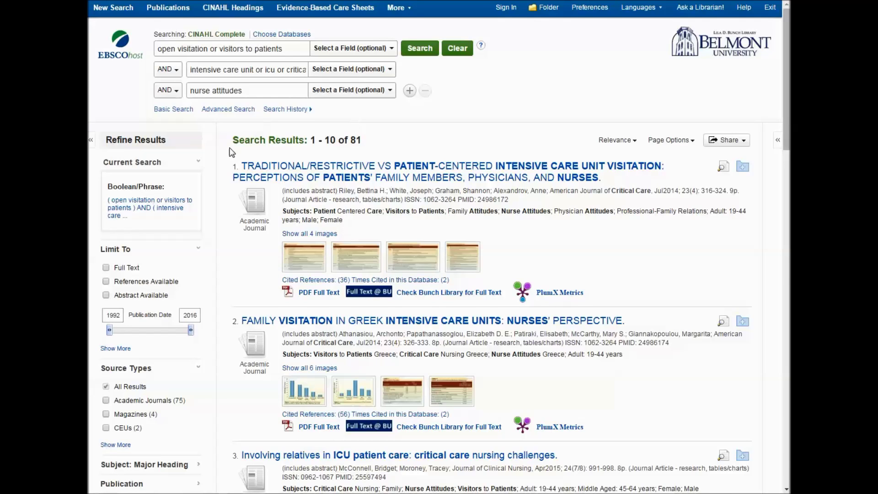
scroll(225, 158, "down", 1)
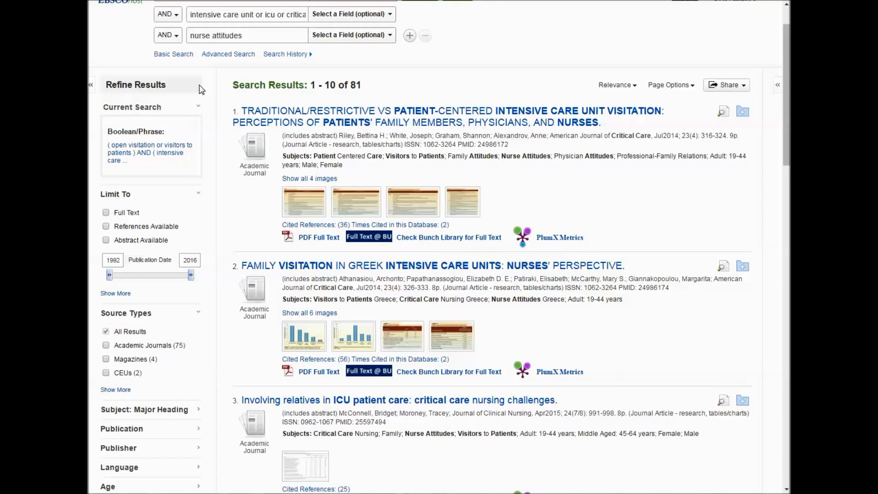
scroll(215, 191, "down", 1)
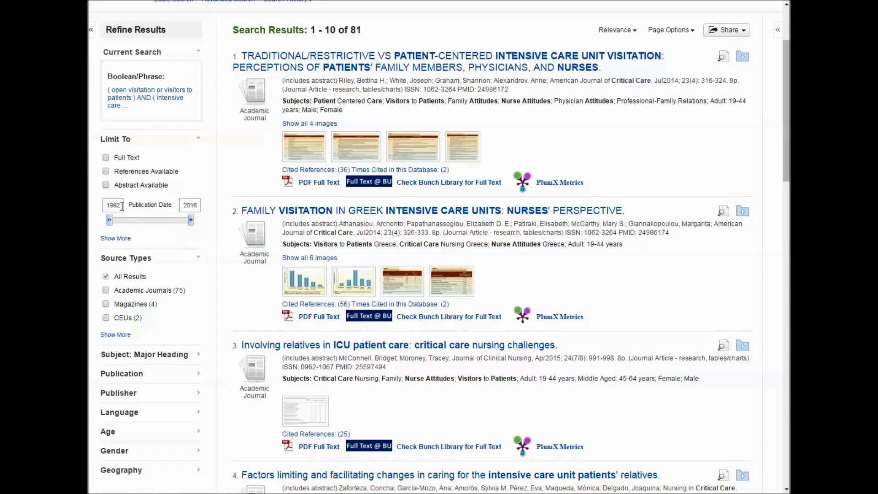
- Limit results to 2006–2016, Academic Journals and English language, leaving 32 records
left_click_drag(115, 221, 160, 225)
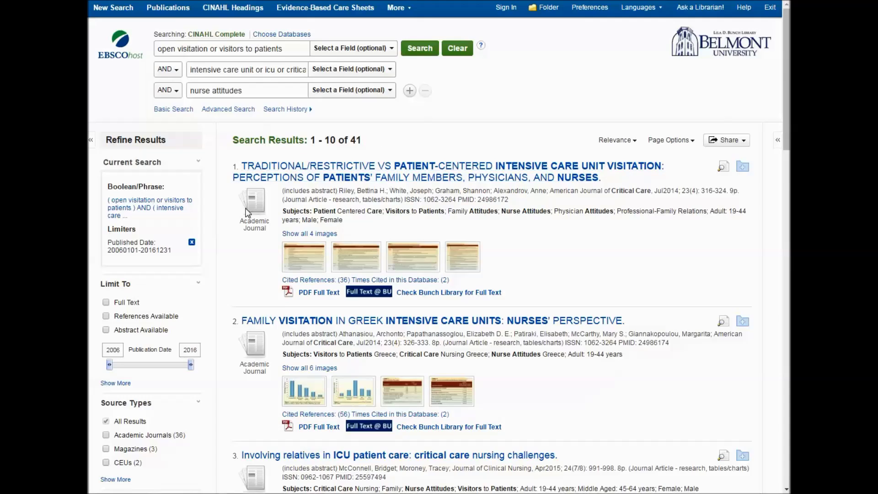
scroll(230, 240, "down", 5)
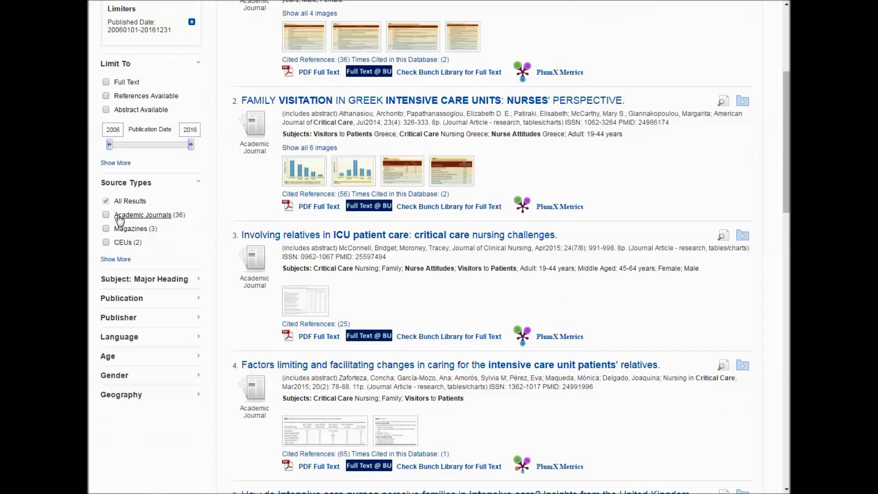
left_click(105, 215)
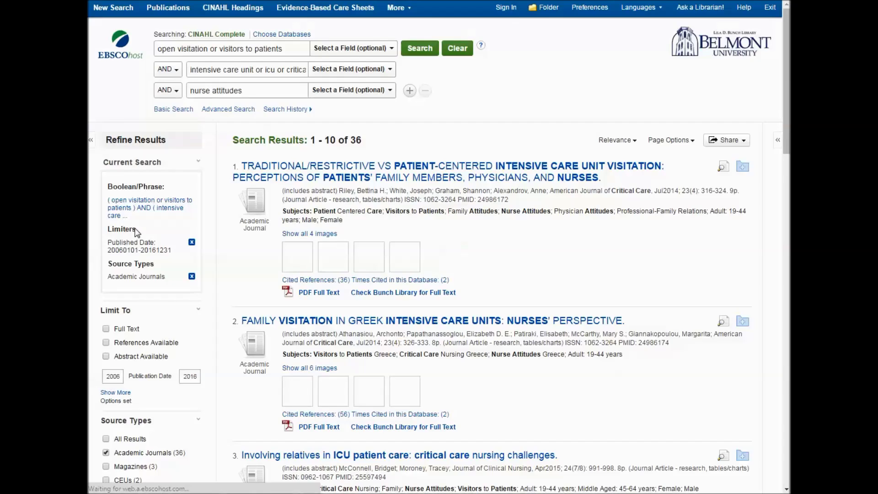
scroll(248, 224, "down", 6)
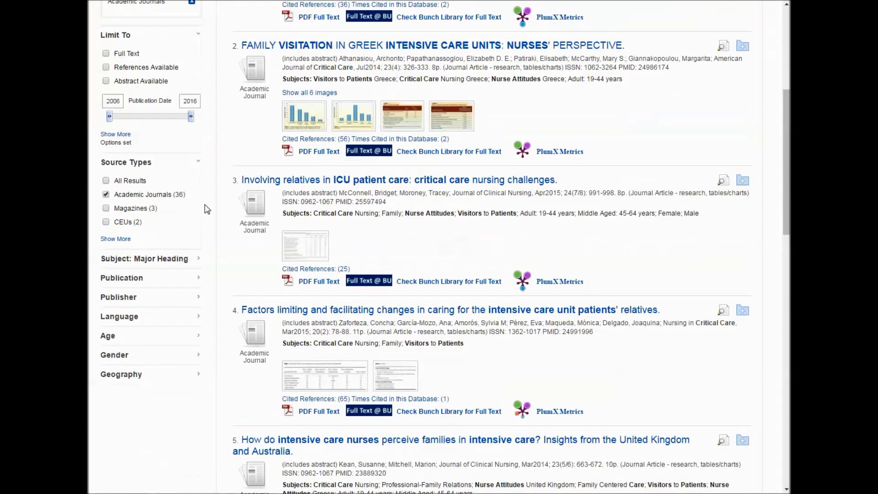
left_click(195, 317)
left_click(108, 336)
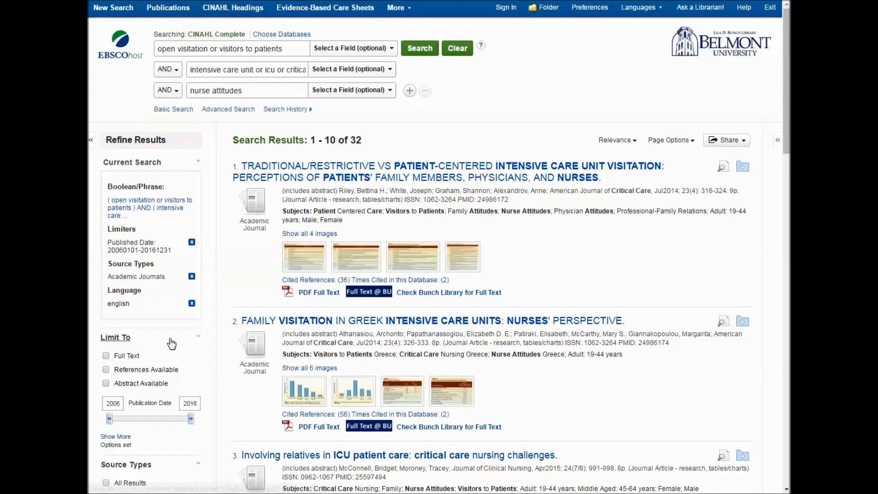
left_click_drag(352, 140, 366, 143)
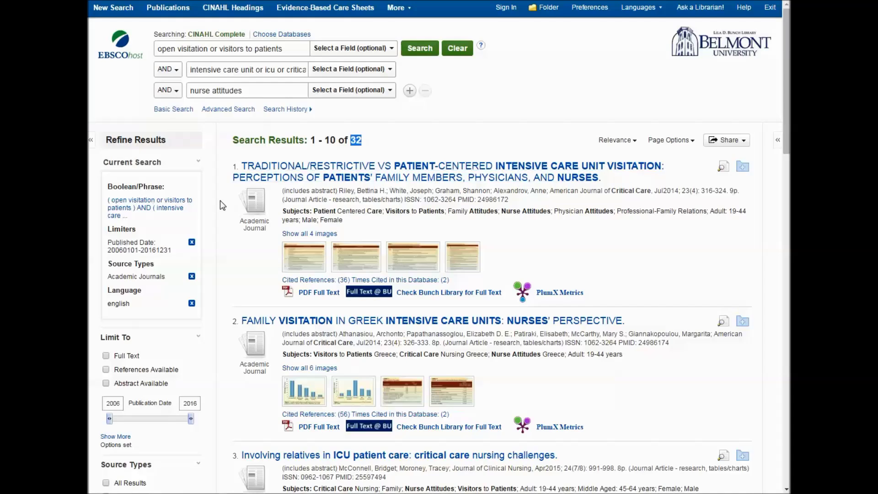
scroll(221, 200, "down", 3)
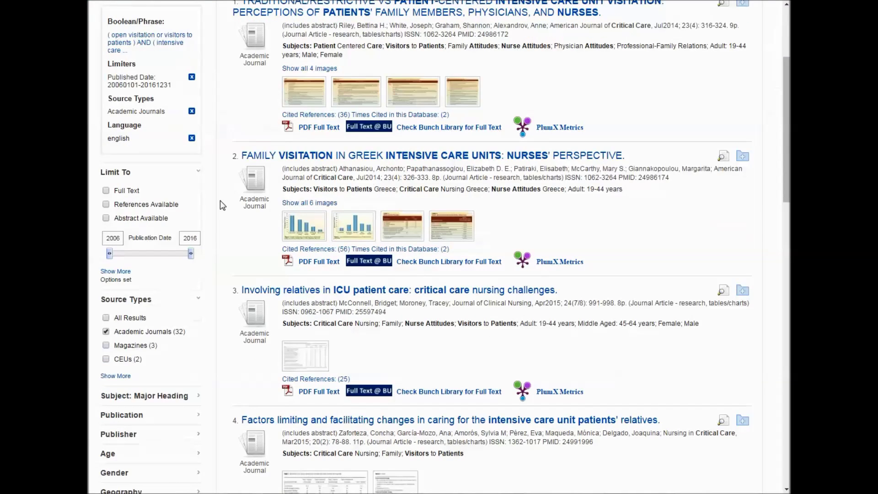
- Rerun the search from the full Search Options, keeping only the 2006–2016 limit for 41 results
left_click(123, 271)
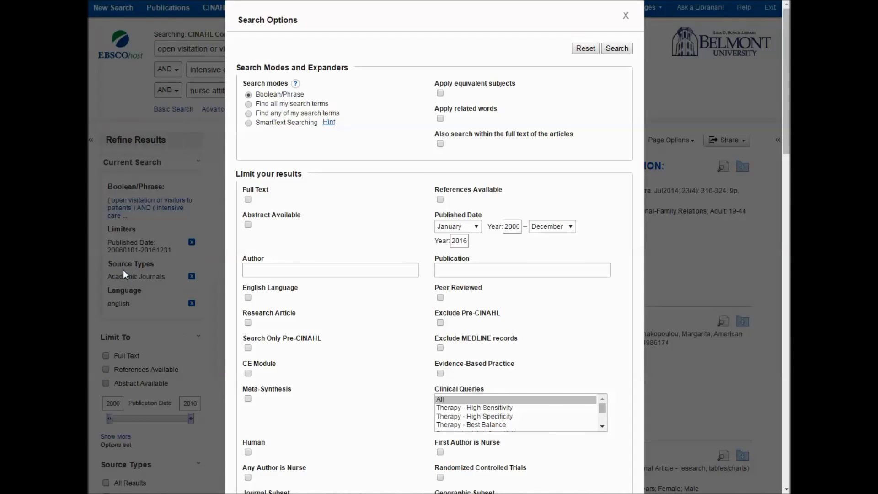
scroll(427, 268, "down", 1)
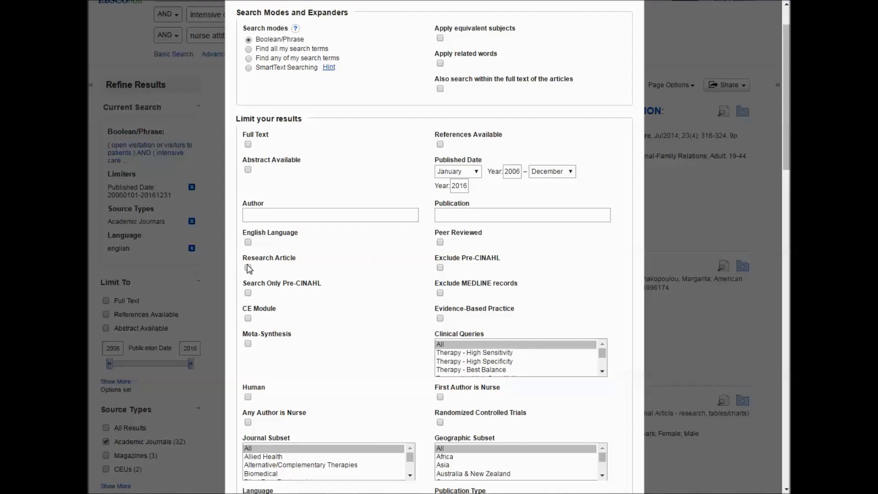
scroll(388, 269, "down", 3)
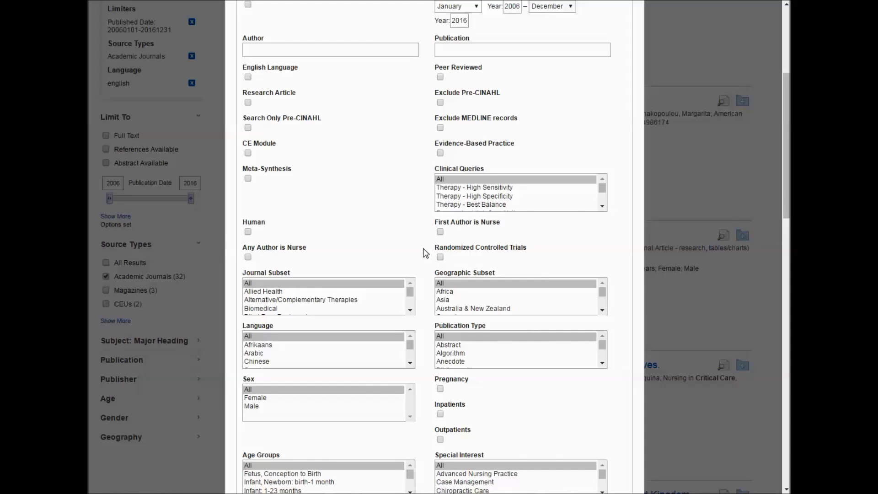
scroll(417, 200, "down", 2)
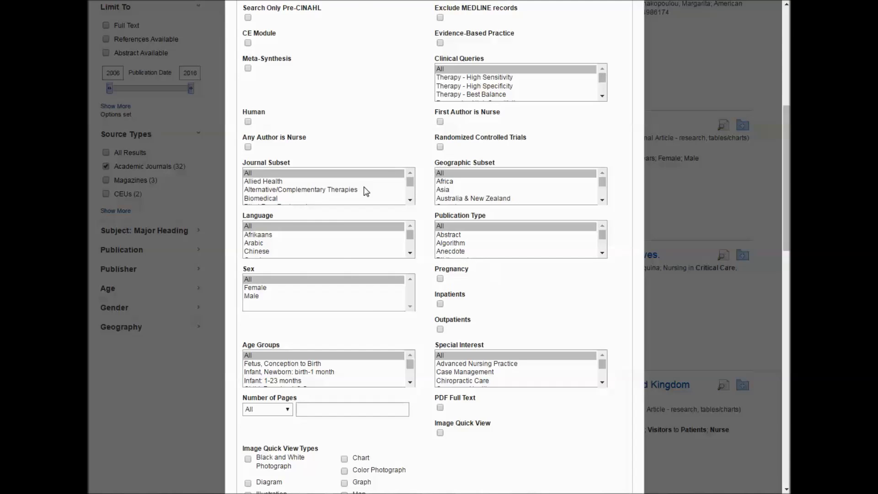
scroll(576, 309, "down", 5)
scroll(576, 309, "down", 1)
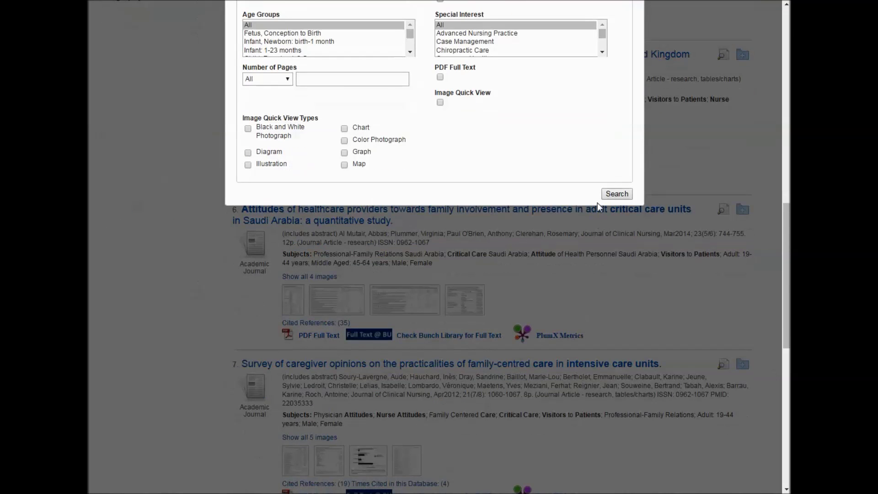
left_click(615, 195)
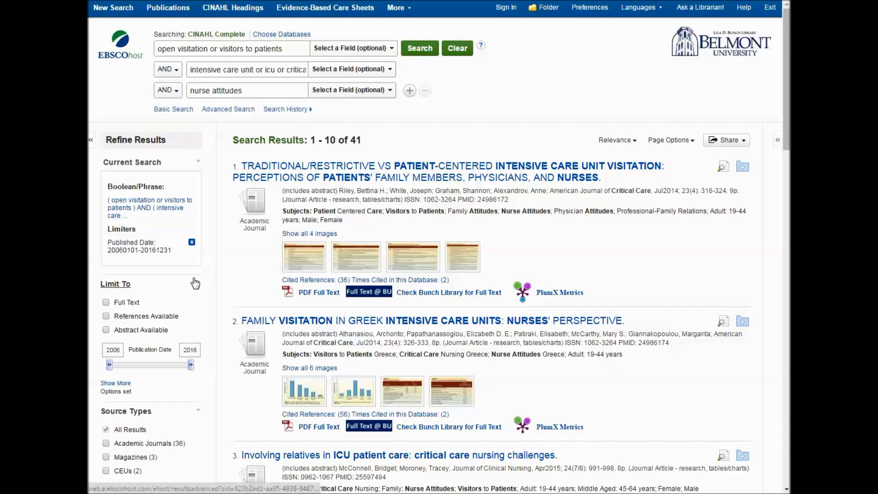
left_click(640, 8)
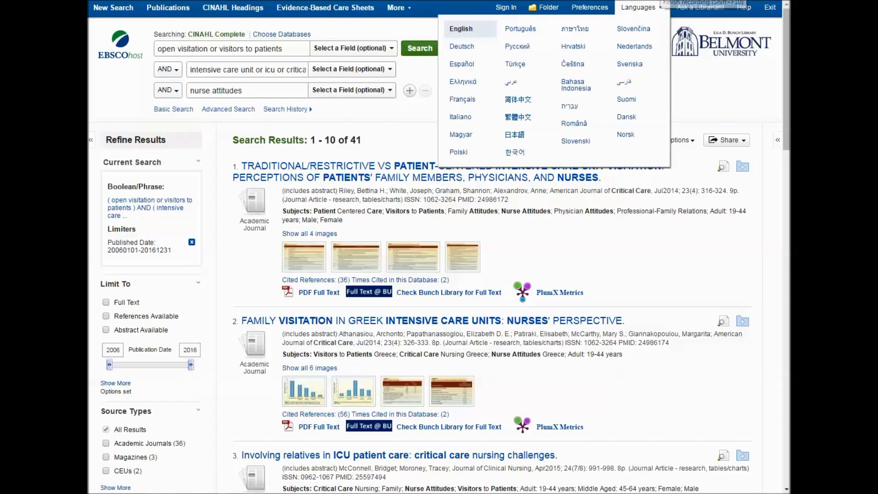